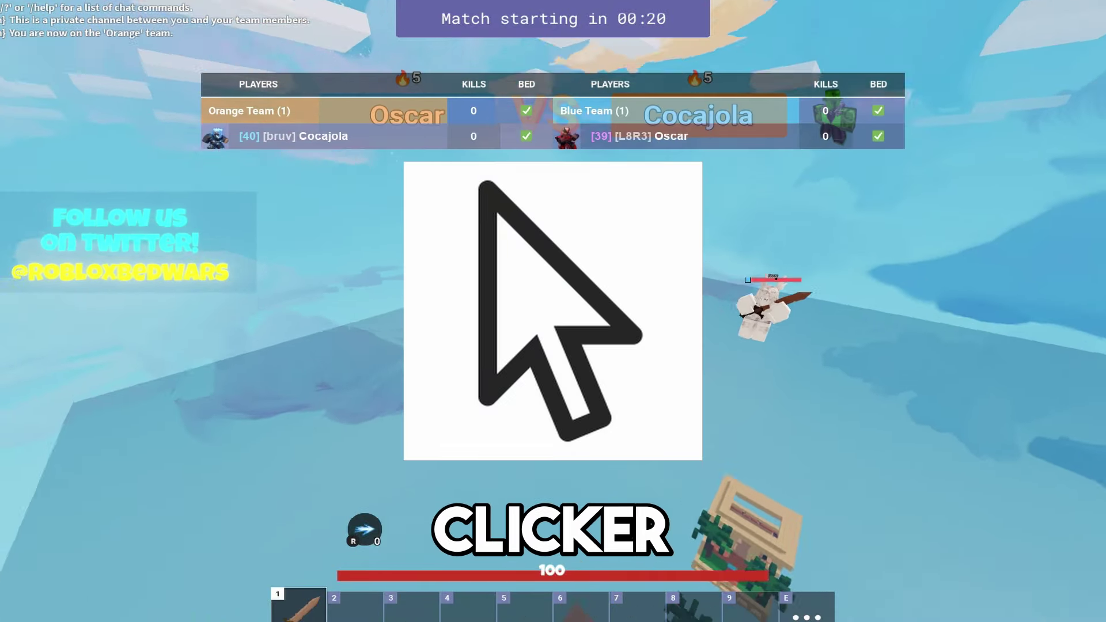
- Show the BedWars players and kills scoreboard during the match countdown
key("Tab")
key("Tab")
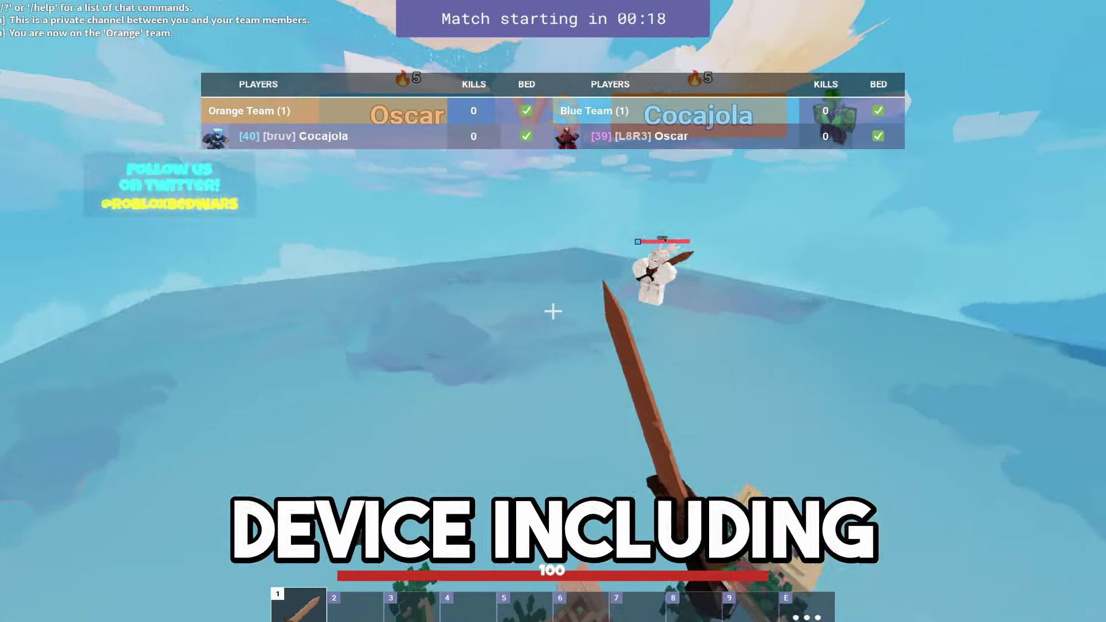
key("Tab")
key("Tab")
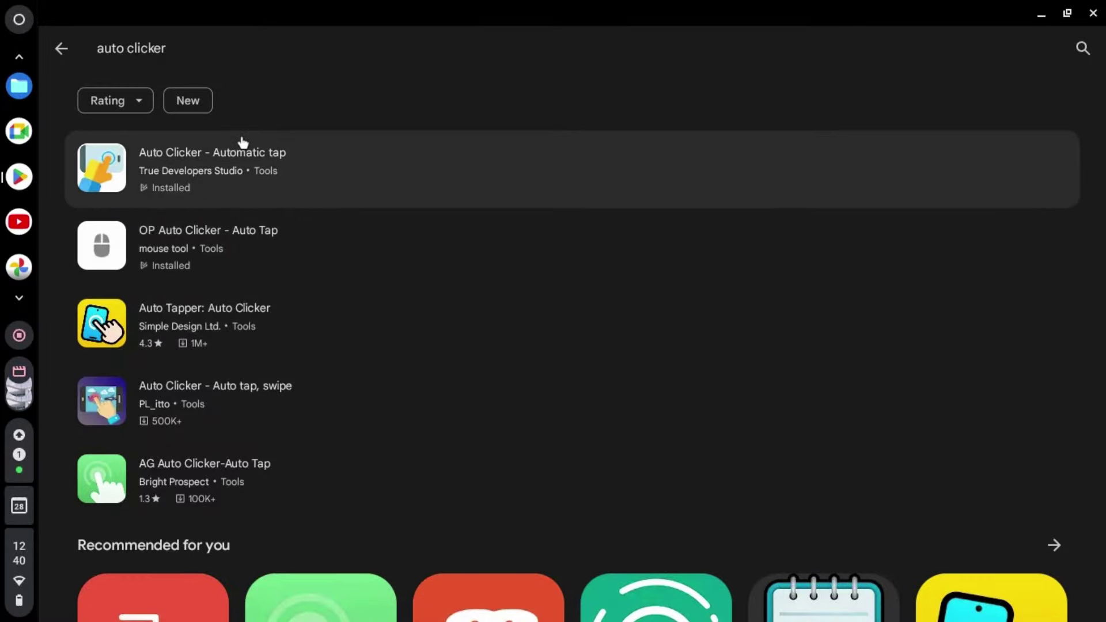
- Open the Auto Clicker - Automatic tap details and scroll through its ratings
left_click(218, 159)
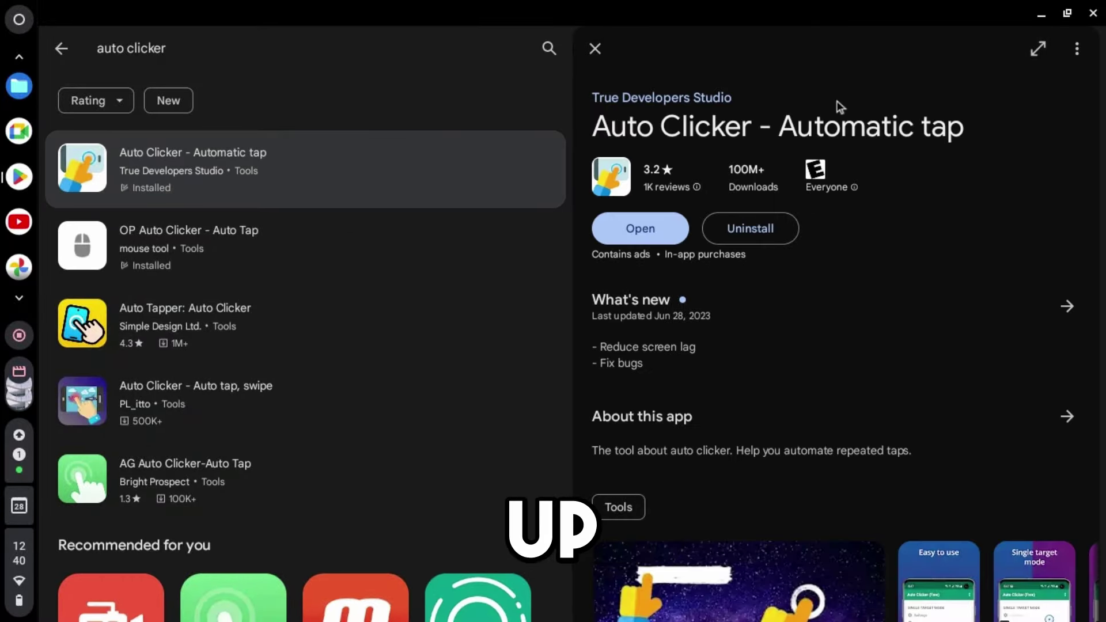
scroll(608, 67, "down", 3)
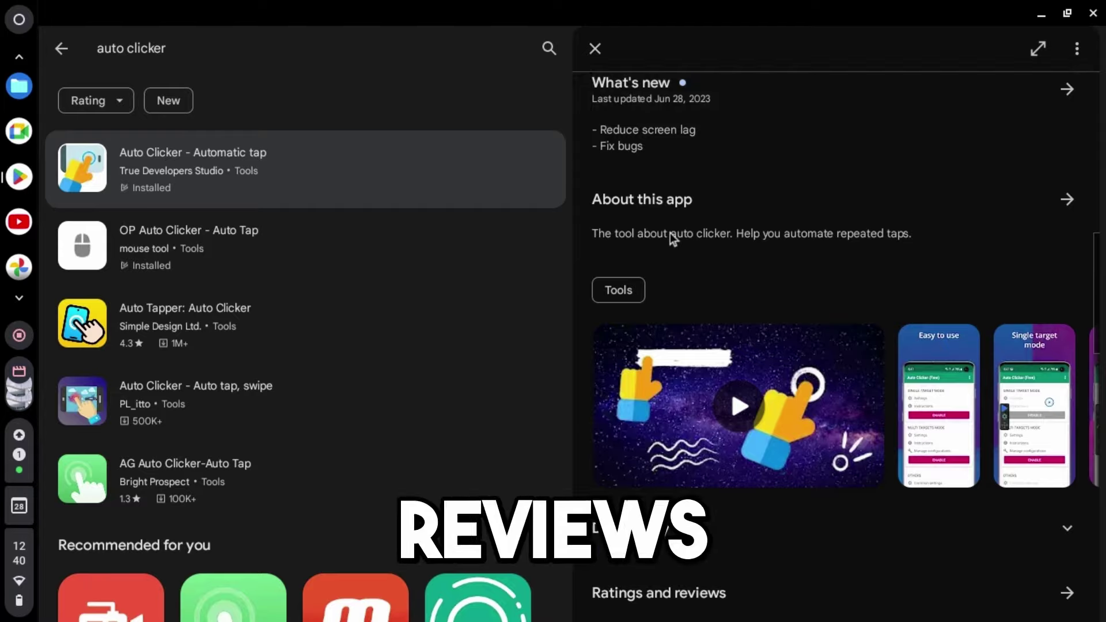
scroll(669, 233, "down", 6)
scroll(763, 249, "up", 8)
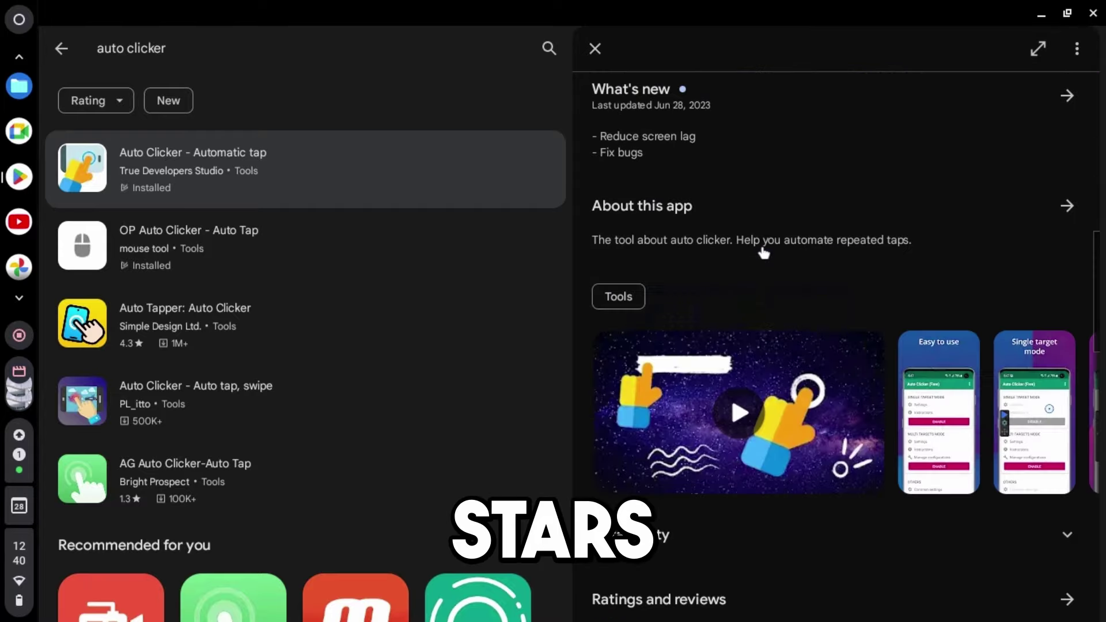
scroll(763, 251, "down", 6)
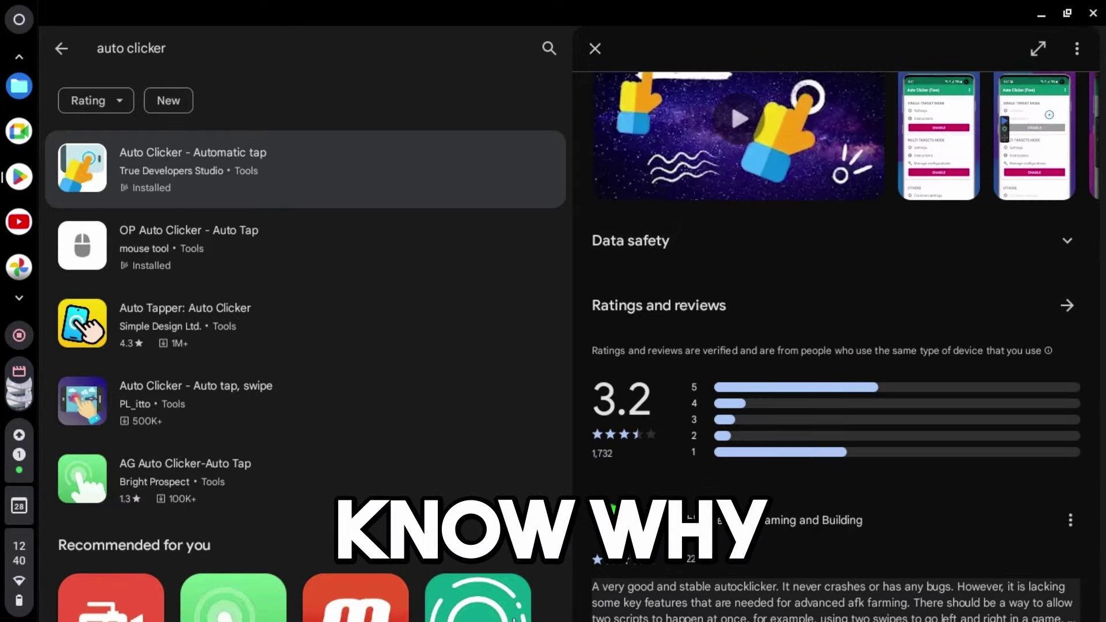
scroll(815, 367, "down", 3)
scroll(815, 368, "up", 10)
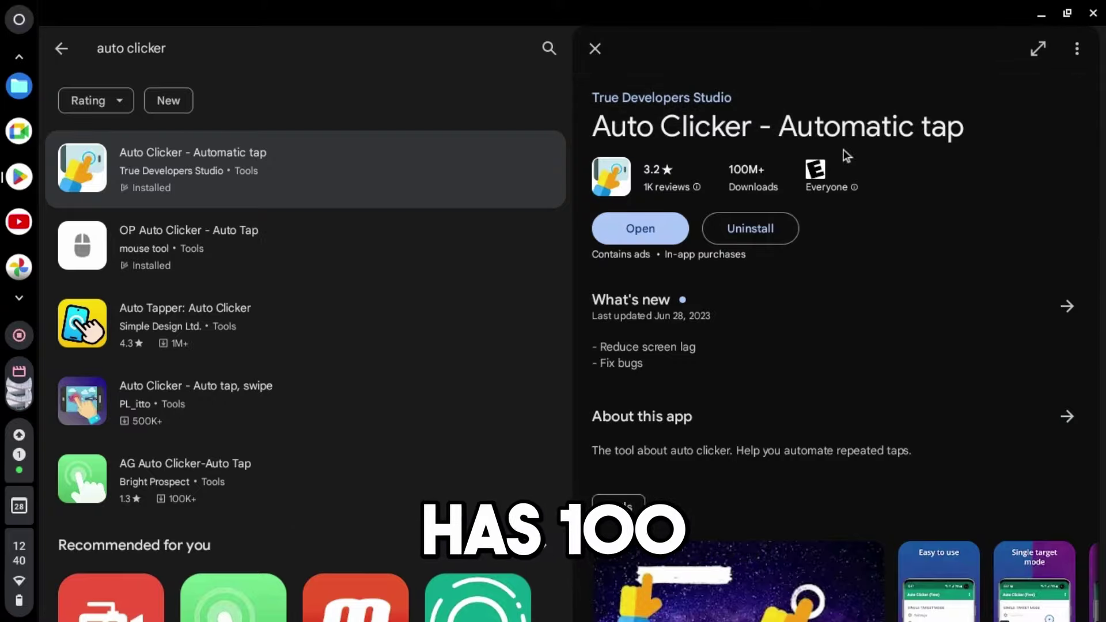
- Open the OP Auto Clicker - Auto Tap details and browse its ratings
left_click(410, 269)
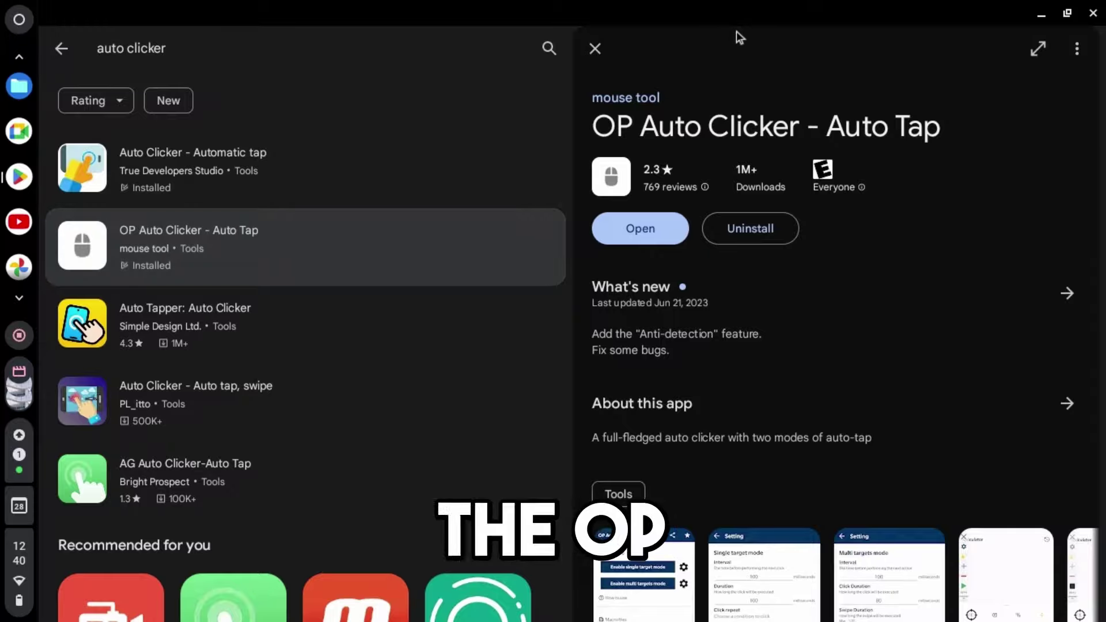
scroll(1067, 403, "down", 8)
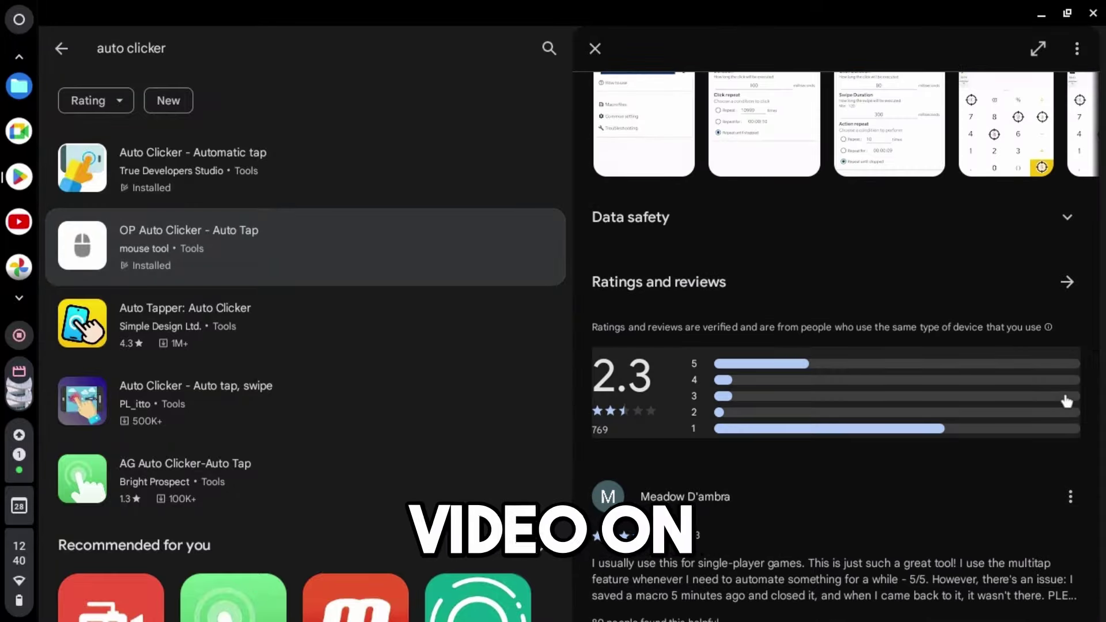
scroll(1067, 402, "up", 8)
scroll(1067, 401, "down", 12)
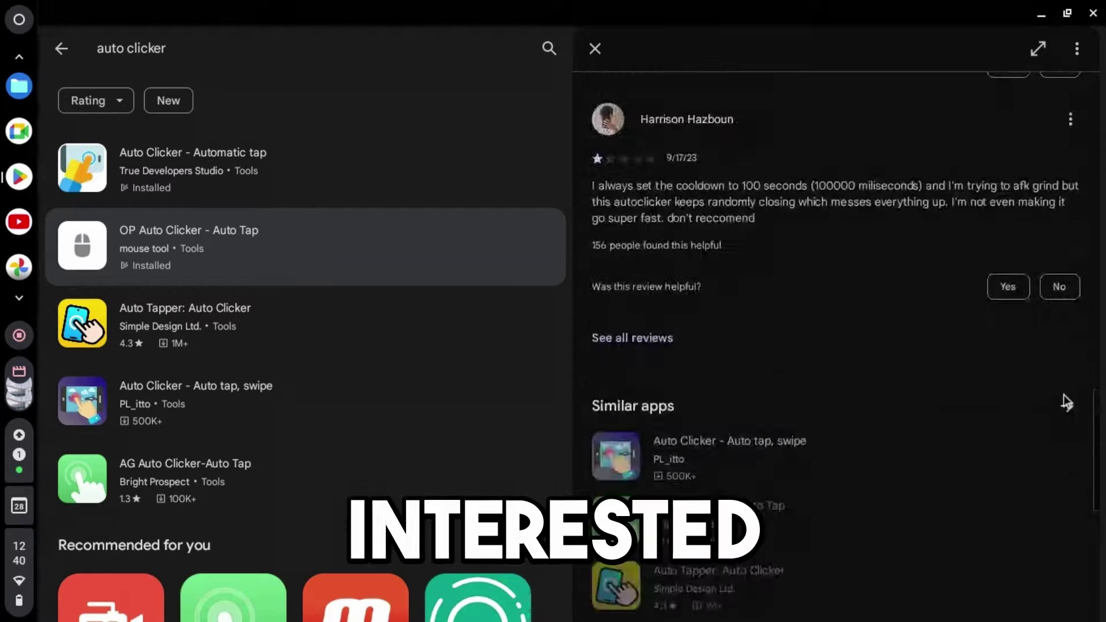
scroll(1064, 395, "up", 6)
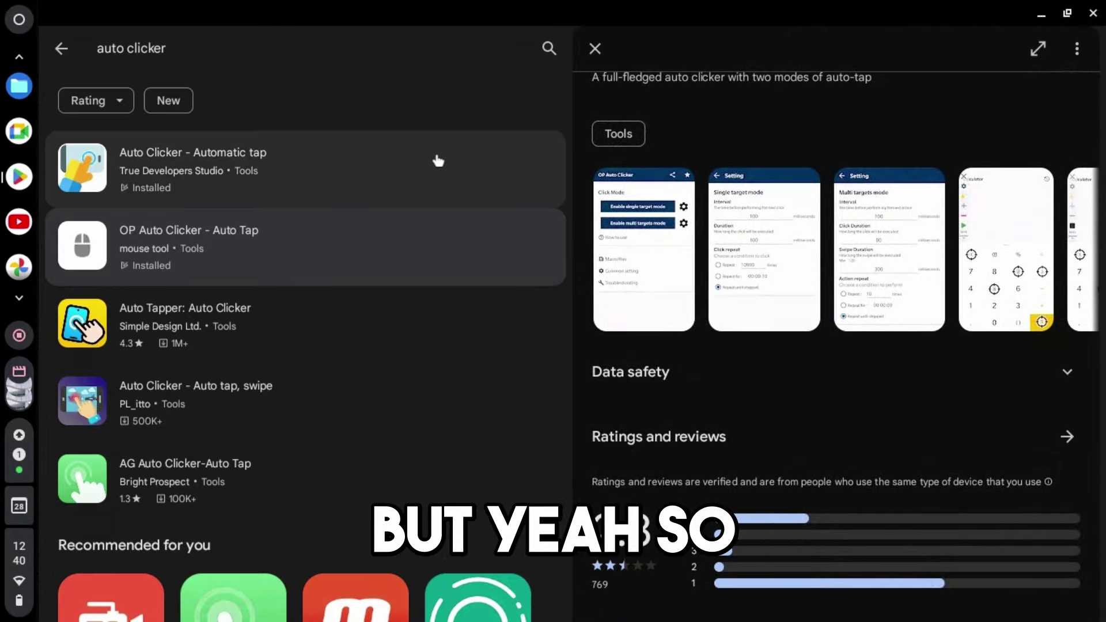
- Recheck Auto Clicker - Automatic tap, then return to OP Auto Clicker - Auto Tap details
left_click(438, 161)
scroll(733, 334, "down", 4)
scroll(733, 334, "up", 4)
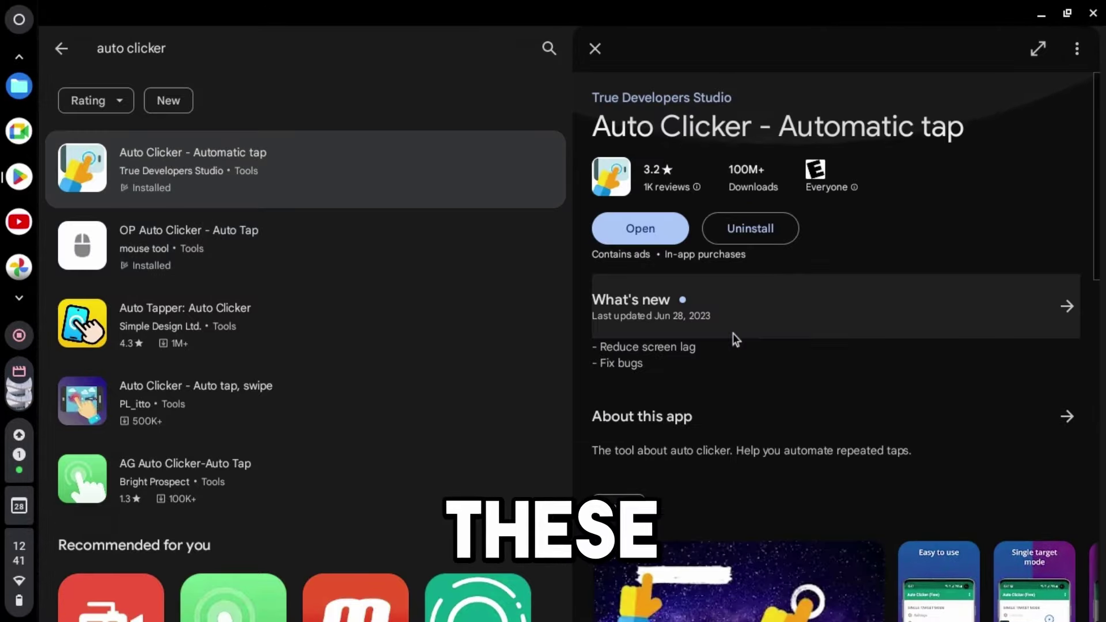
left_click(252, 254)
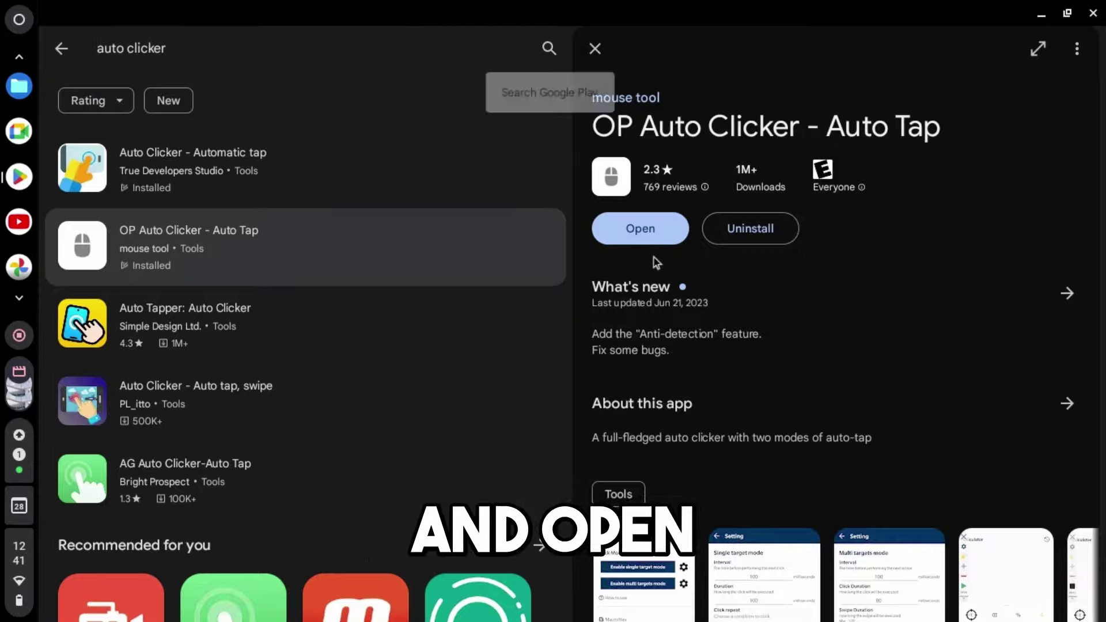
- Launch OP Auto Clicker from its Play Store page
left_click(655, 236)
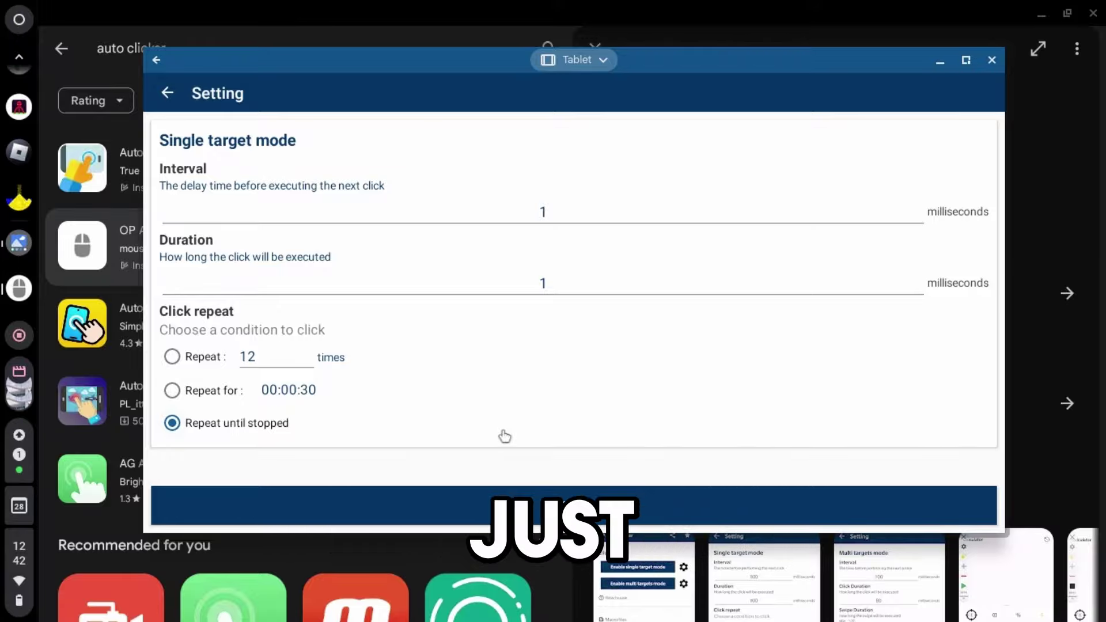
- Leave settings, confirm the Macro files list is empty, and go back to Click Mode
key("Escape")
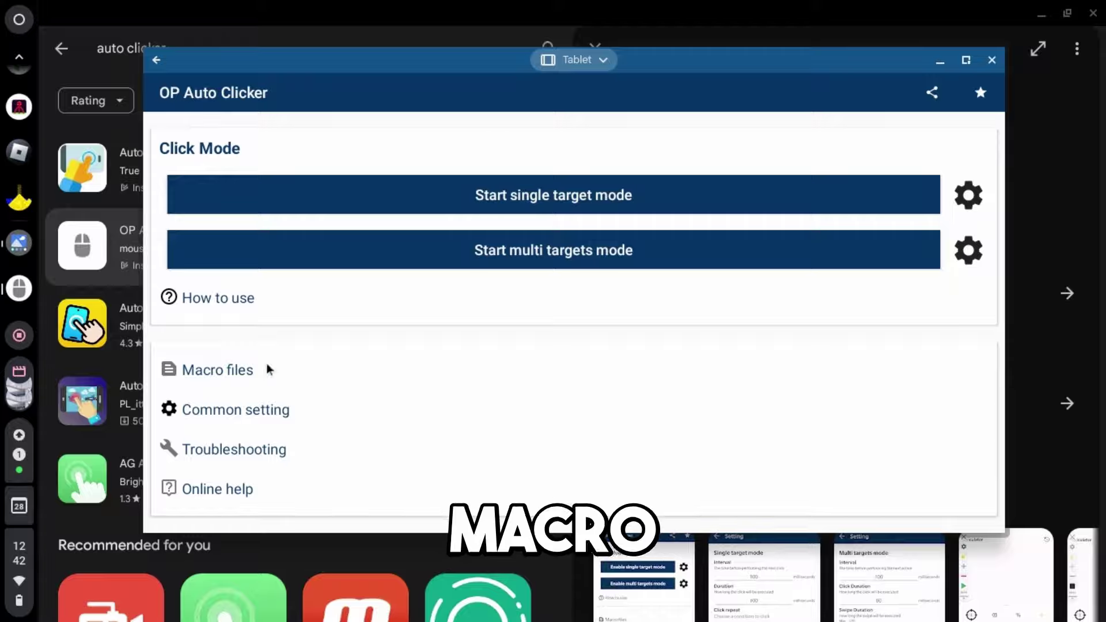
left_click(235, 380)
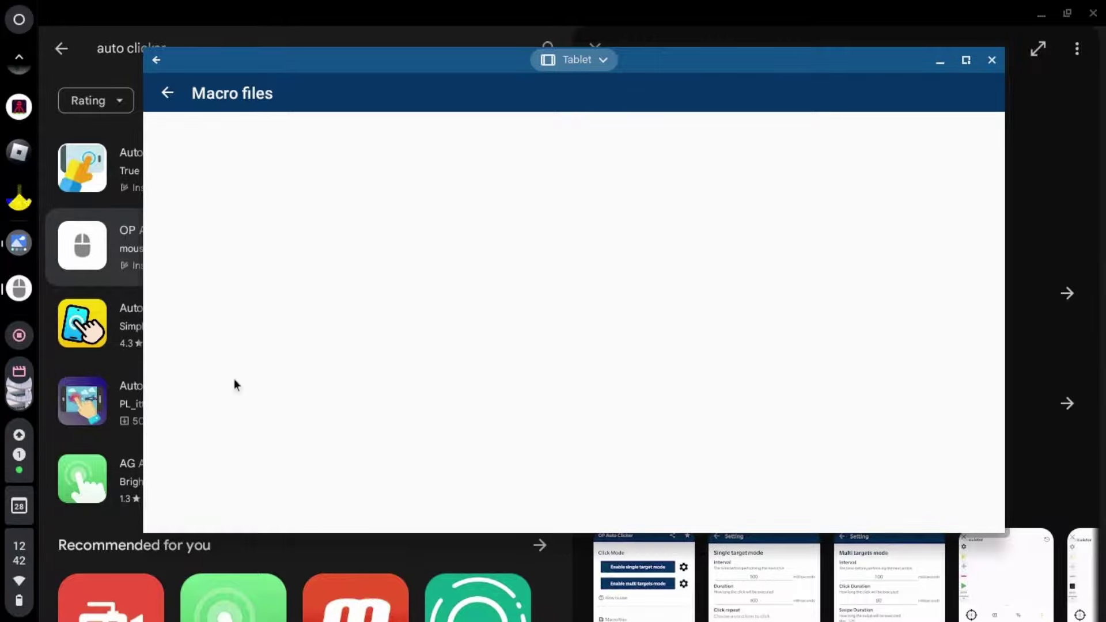
left_click(164, 92)
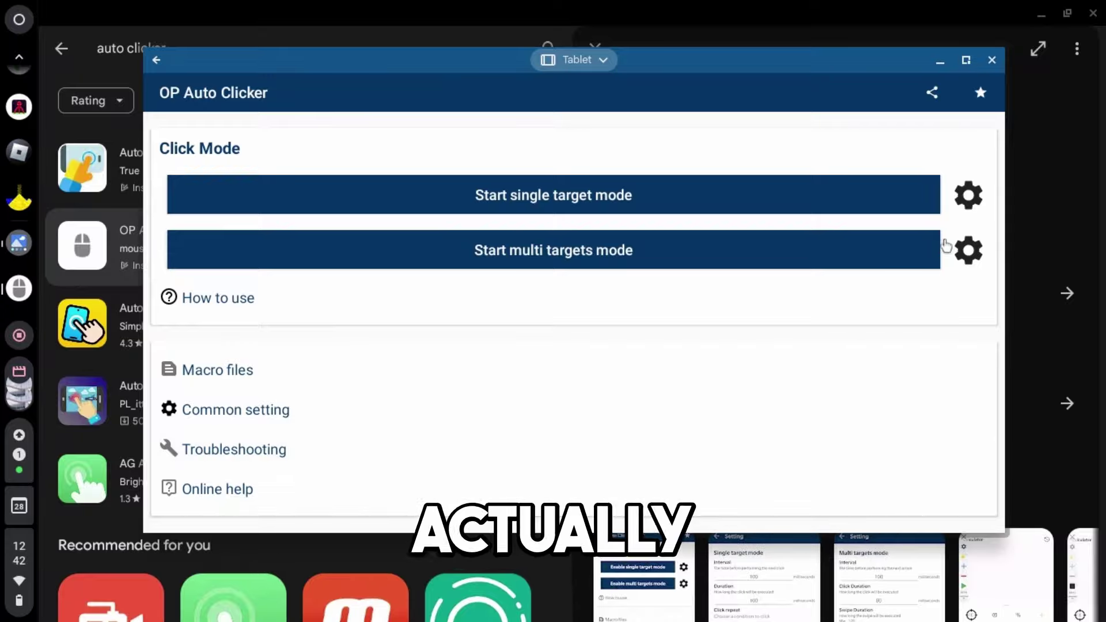
- Open OP Auto Clicker's Common setting page
left_click(209, 415)
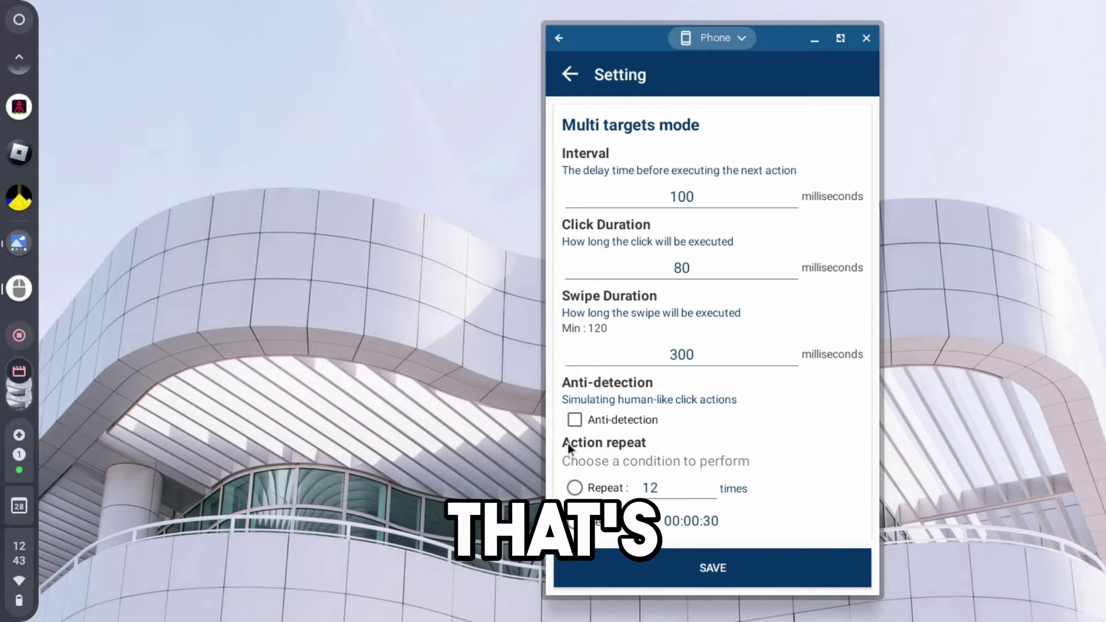
- Scroll the multi targets settings to review the Action repeat options
scroll(569, 443, "down", 1)
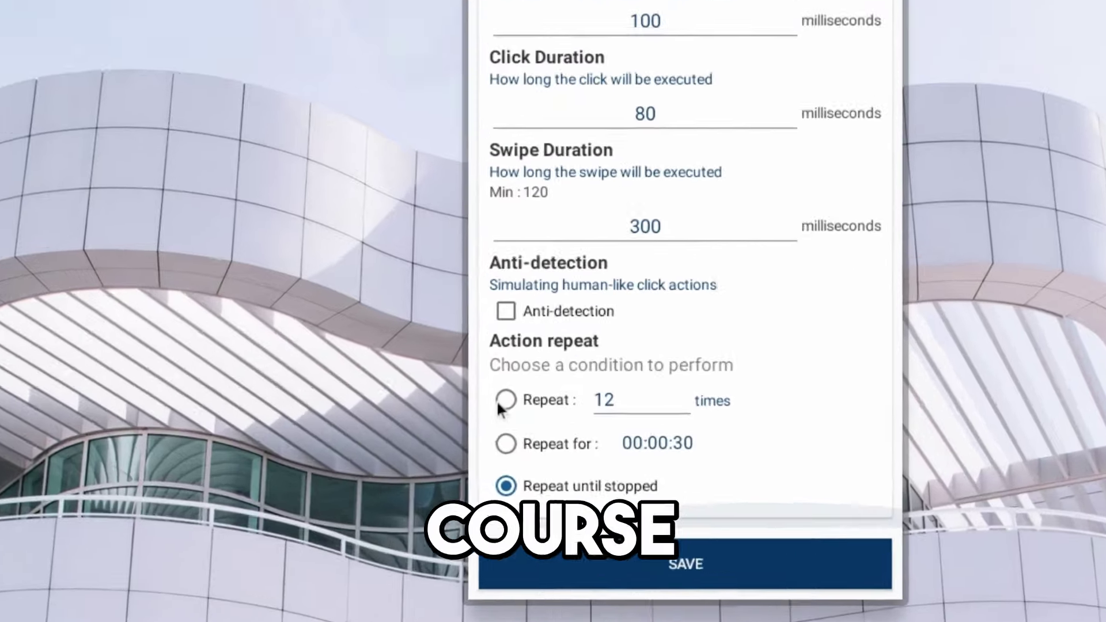
scroll(496, 407, "up", 2)
scroll(496, 406, "down", 2)
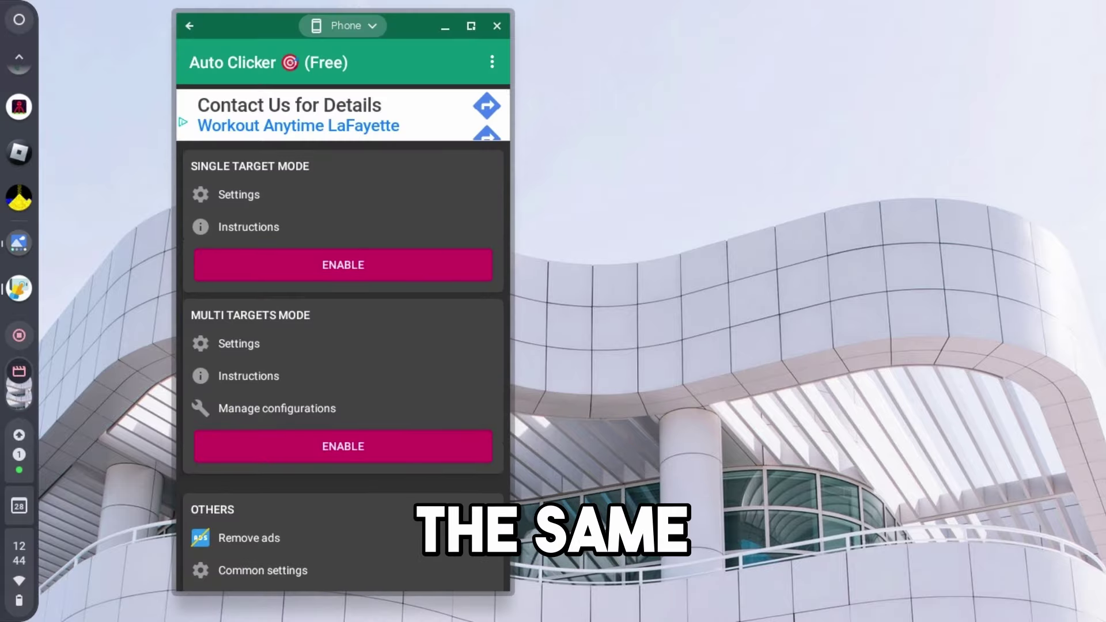
scroll(344, 369, "down", 2)
scroll(343, 369, "up", 2)
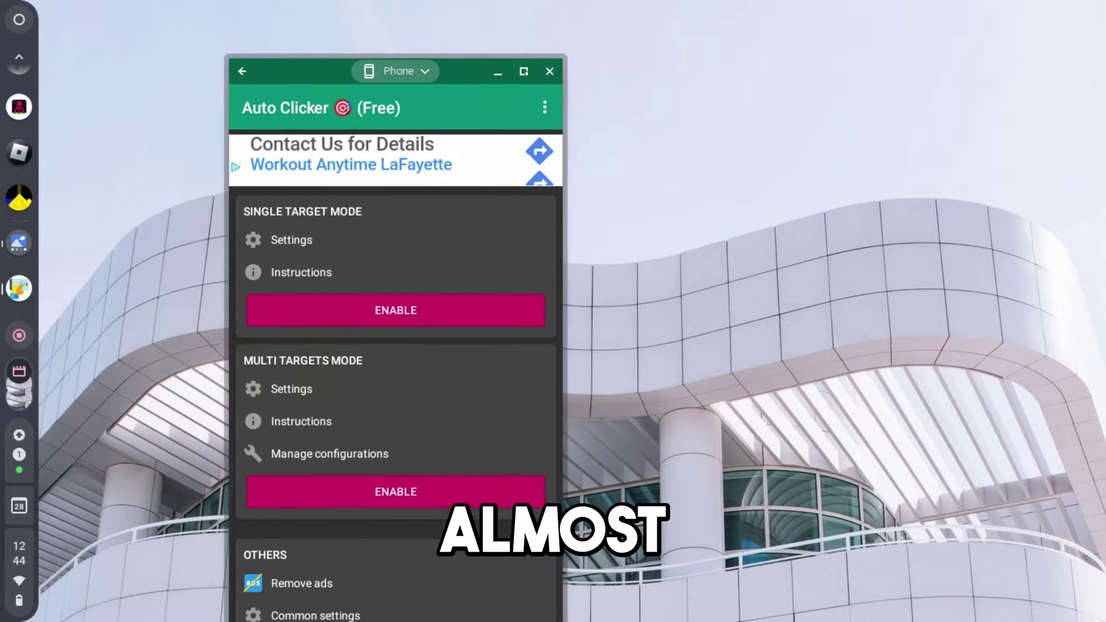
left_click(537, 92)
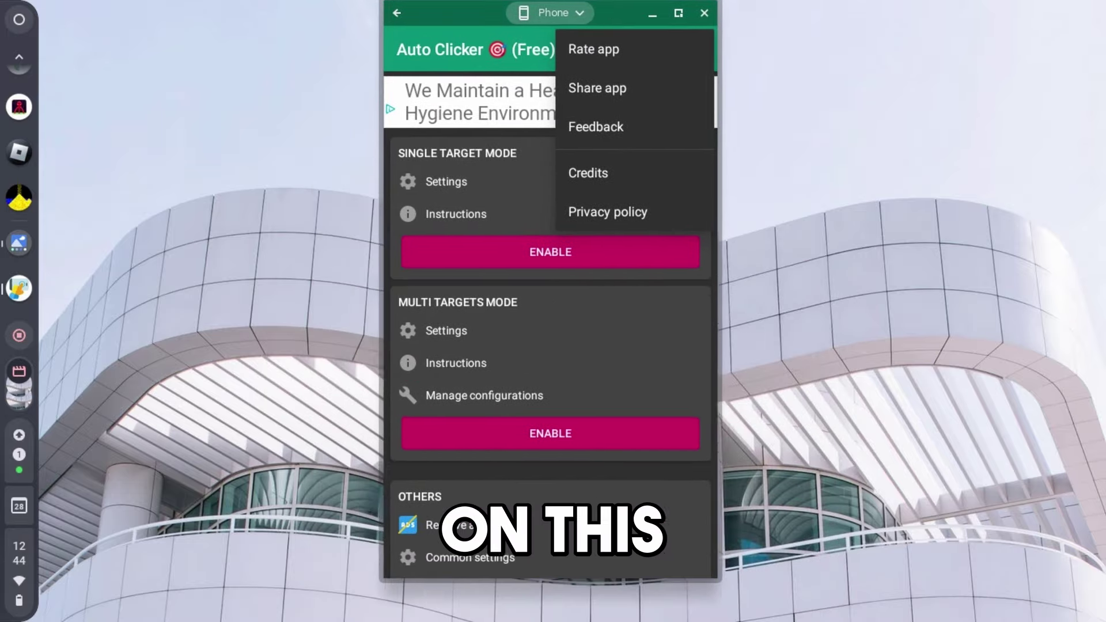
key("Escape")
scroll(516, 346, "down", 2)
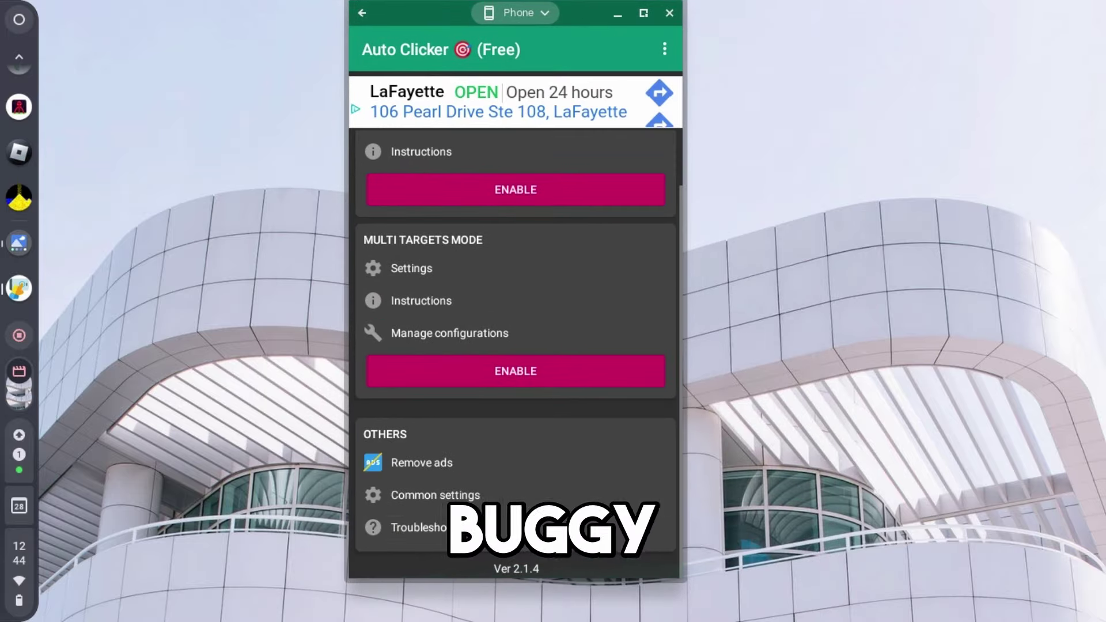